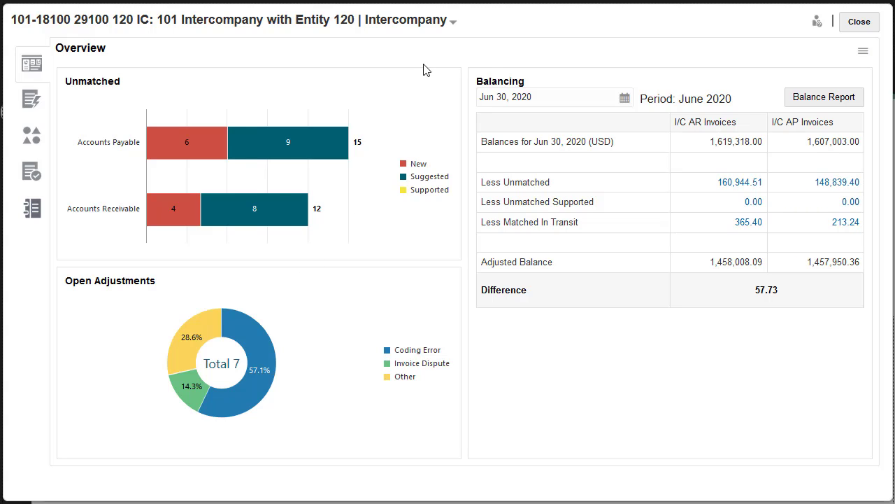
Step: Check the available match types, keep Intercompany, and open its unmatched transactions
{"action": "left_click", "coordinate": [453, 26]}
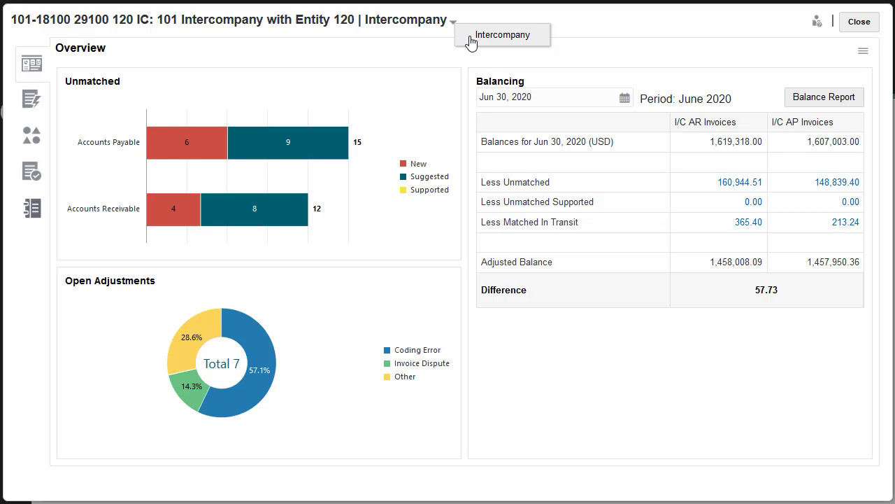
{"action": "left_click", "coordinate": [471, 42]}
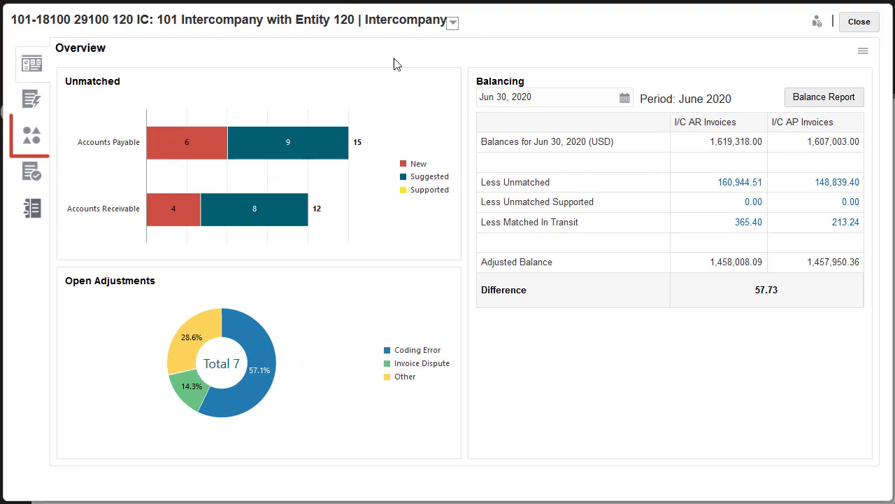
{"action": "left_click", "coordinate": [31, 138]}
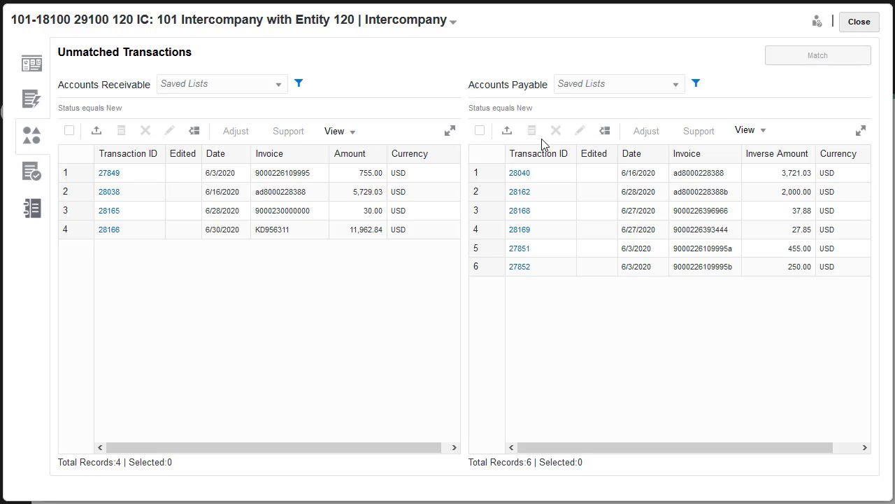
Step: Reorder the Accounts Payable columns so that Invoice comes first and Inverse Amount second
{"action": "left_click", "coordinate": [767, 135]}
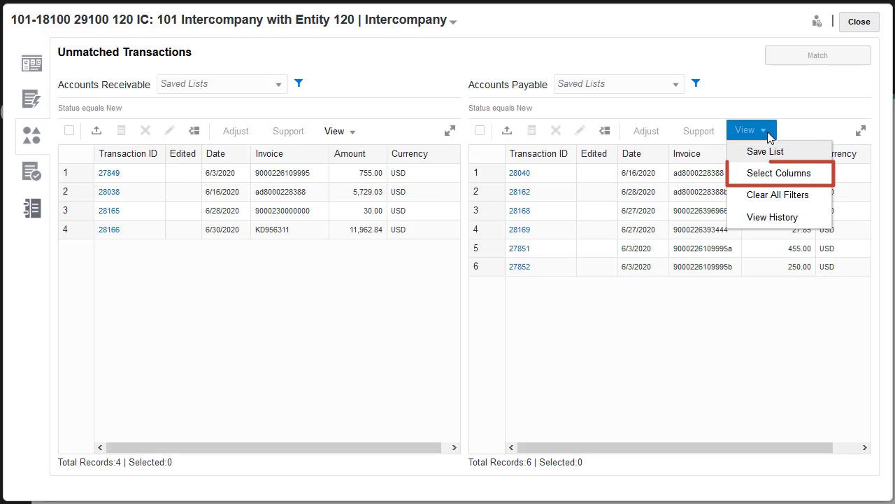
{"action": "left_click", "coordinate": [768, 175]}
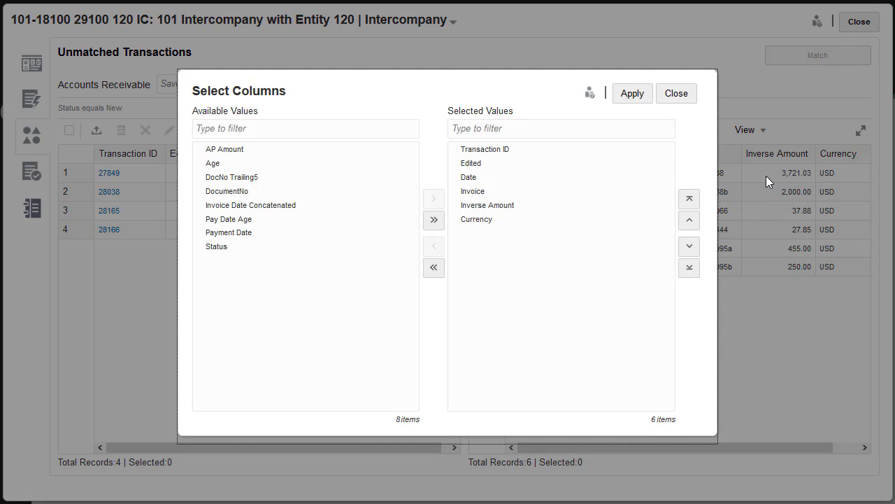
{"action": "left_click", "coordinate": [536, 195]}
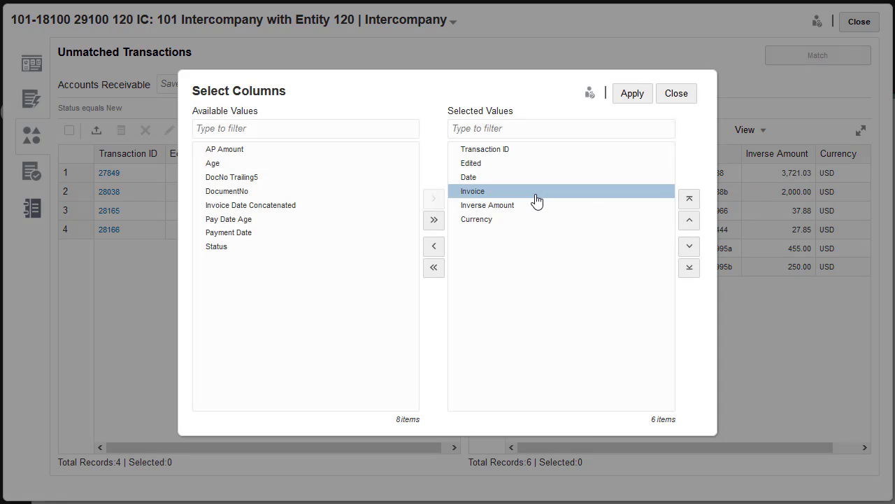
{"action": "left_click", "coordinate": [689, 200]}
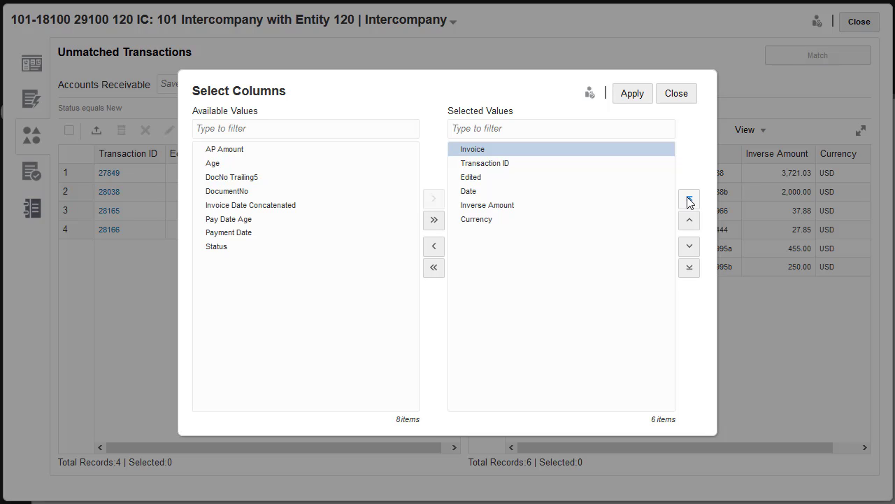
{"action": "left_click", "coordinate": [638, 205]}
{"action": "left_click", "coordinate": [689, 222]}
{"action": "left_click", "coordinate": [689, 221]}
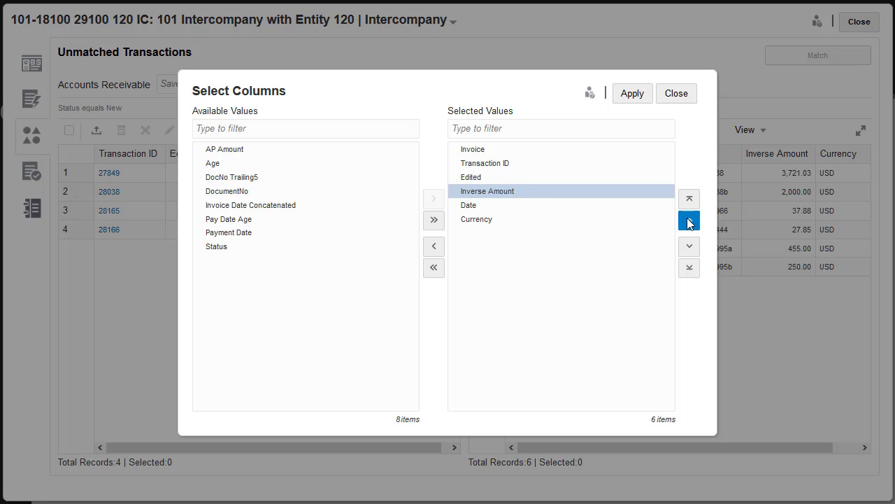
{"action": "left_click", "coordinate": [689, 221]}
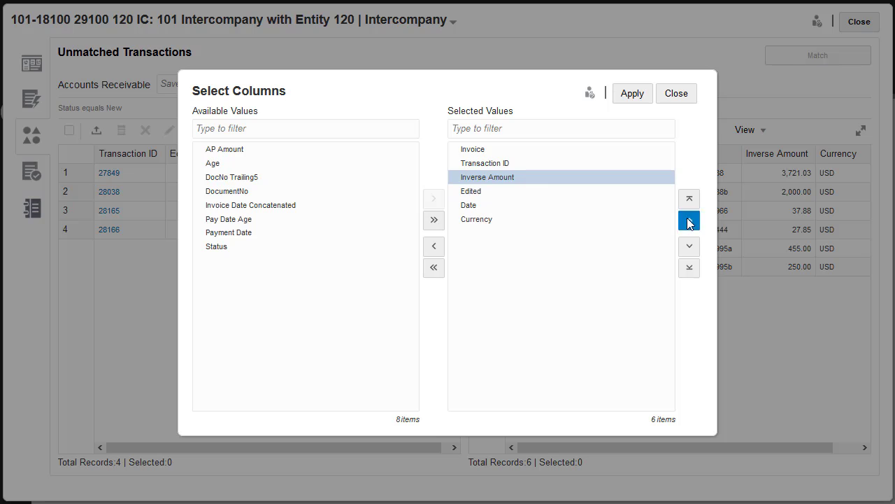
{"action": "left_click", "coordinate": [627, 96]}
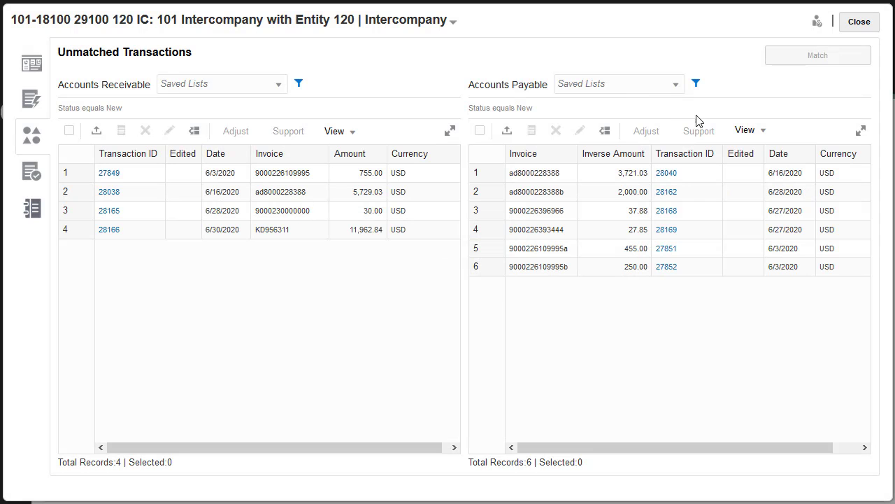
Step: Save the Accounts Payable column layout and filter as a list named "By invoice"
{"action": "left_click", "coordinate": [761, 132]}
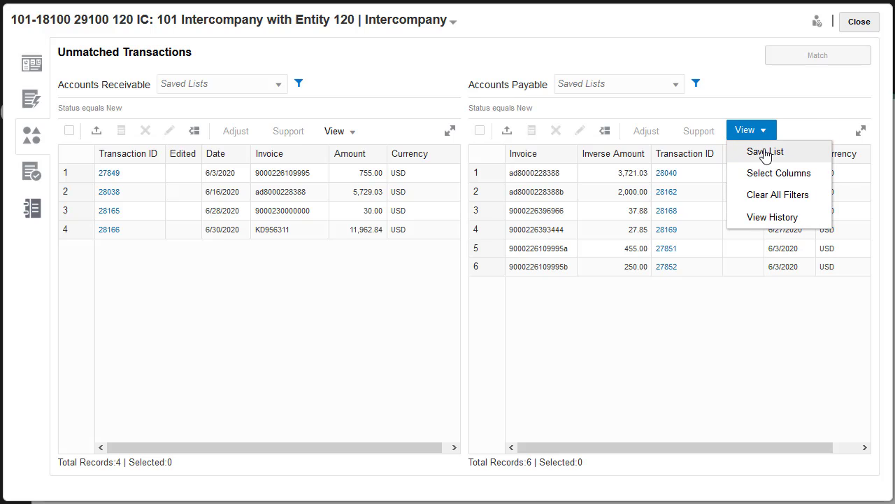
{"action": "left_click", "coordinate": [767, 160]}
{"action": "left_click", "coordinate": [371, 104]}
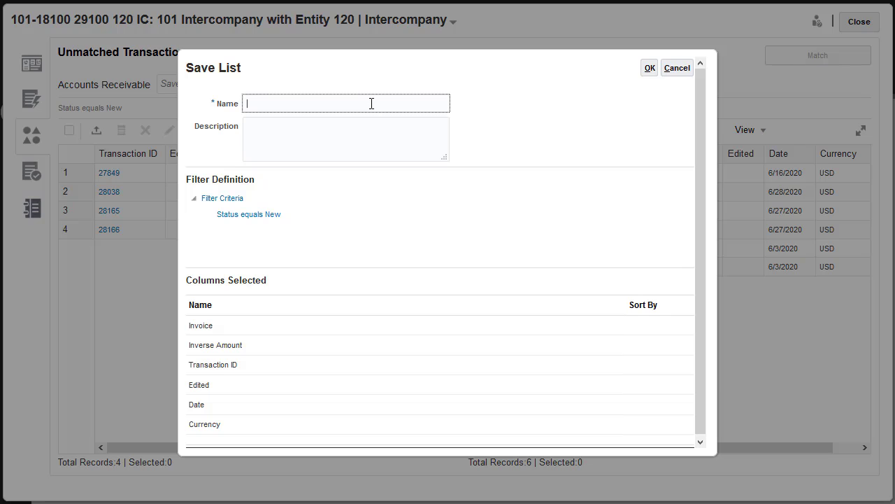
{"action": "type", "text": "By invoice"}
{"action": "left_click", "coordinate": [650, 70]}
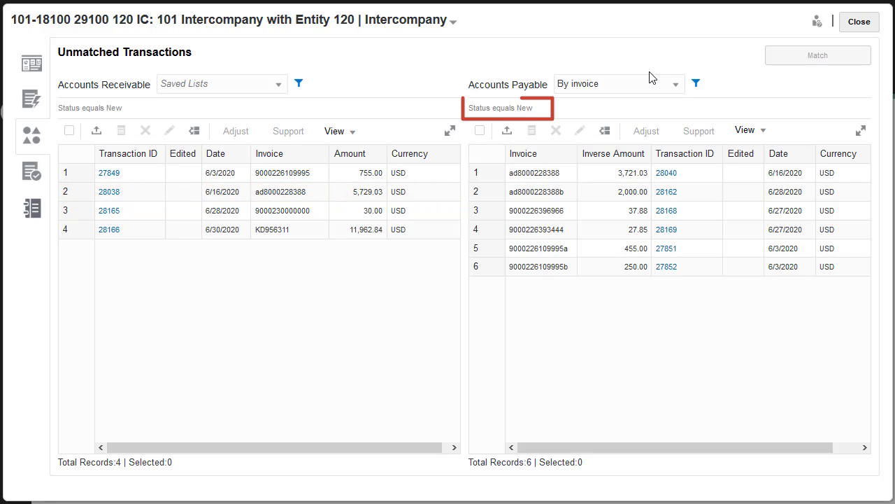
Step: Add a condition to the Accounts Payable filter so that Invoice contains 8388, and apply it
{"action": "left_click", "coordinate": [533, 109]}
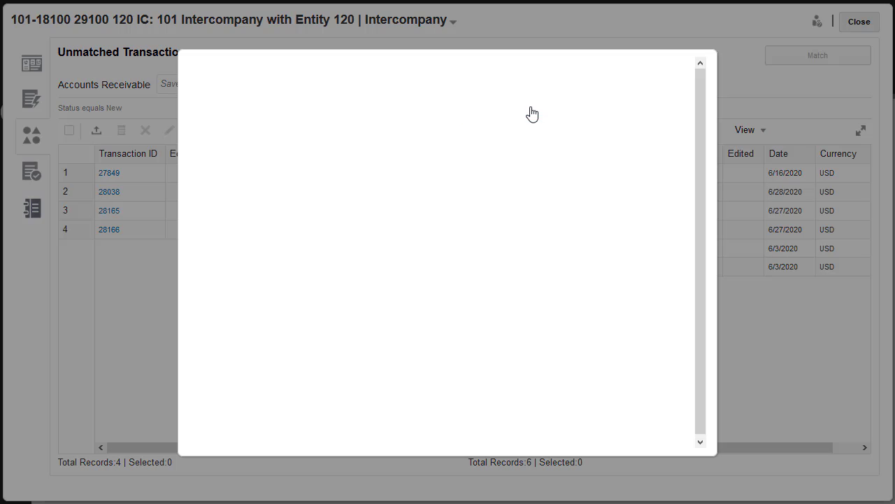
{"action": "left_click", "coordinate": [239, 194]}
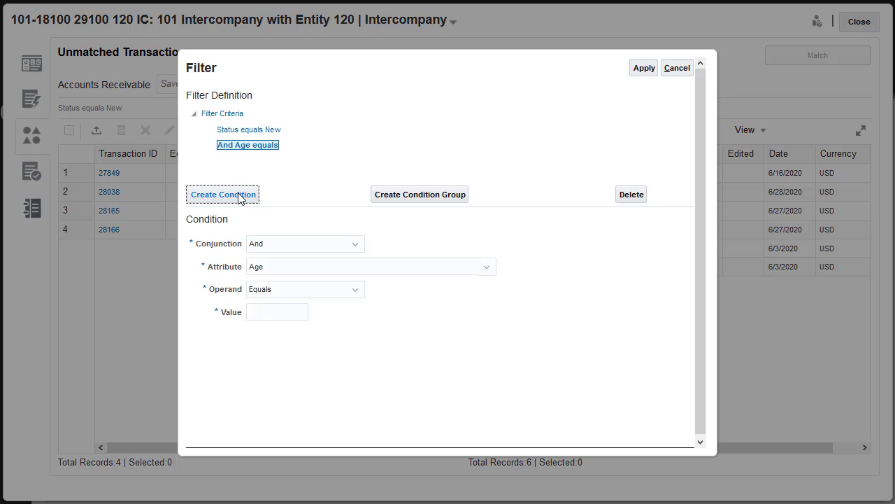
{"action": "left_click", "coordinate": [314, 270]}
{"action": "left_click", "coordinate": [295, 431]}
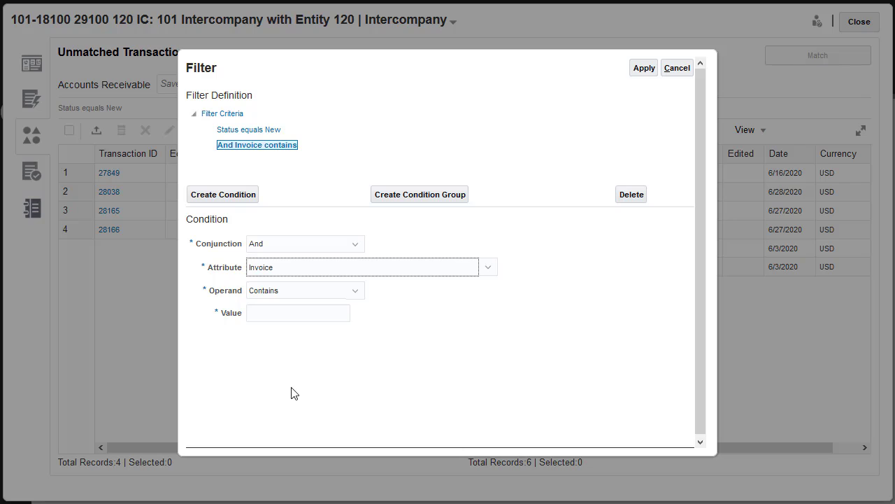
{"action": "left_click", "coordinate": [286, 315]}
{"action": "type", "text": "8388"}
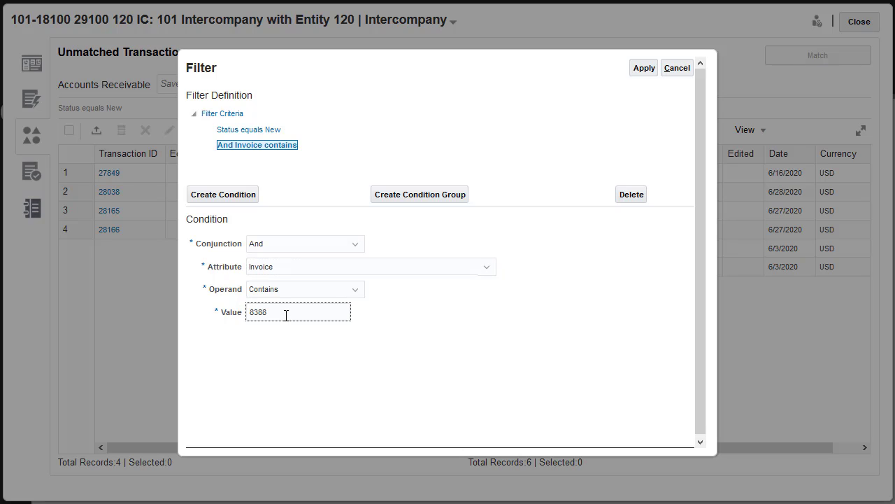
{"action": "left_click", "coordinate": [643, 70]}
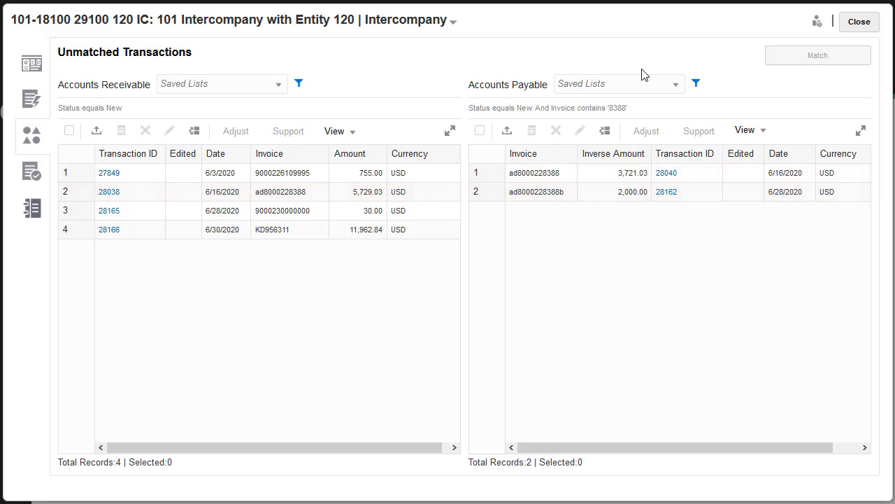
{"action": "left_click", "coordinate": [323, 197]}
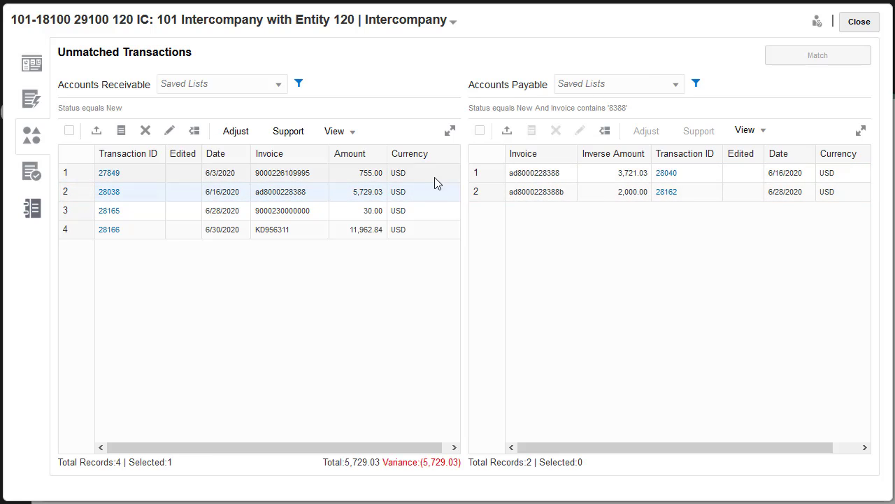
{"action": "left_click", "coordinate": [589, 176]}
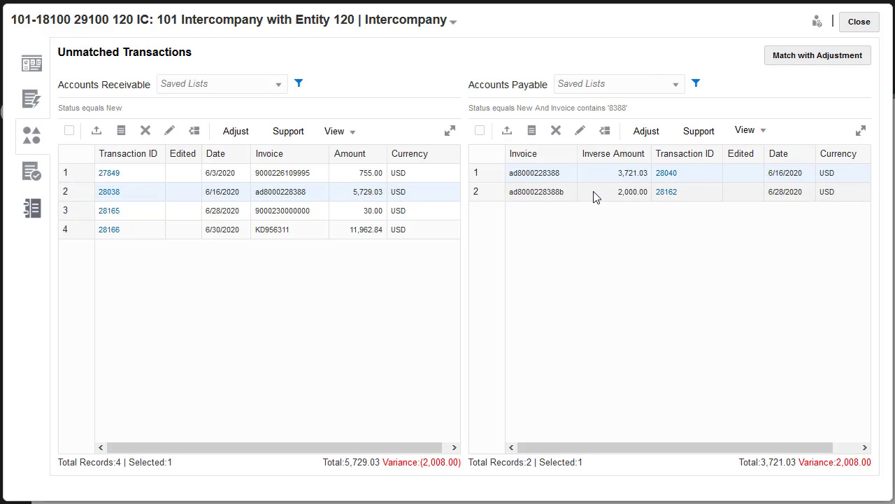
{"action": "left_click", "coordinate": [595, 196], "text": "ctrl"}
{"action": "left_click", "coordinate": [806, 58]}
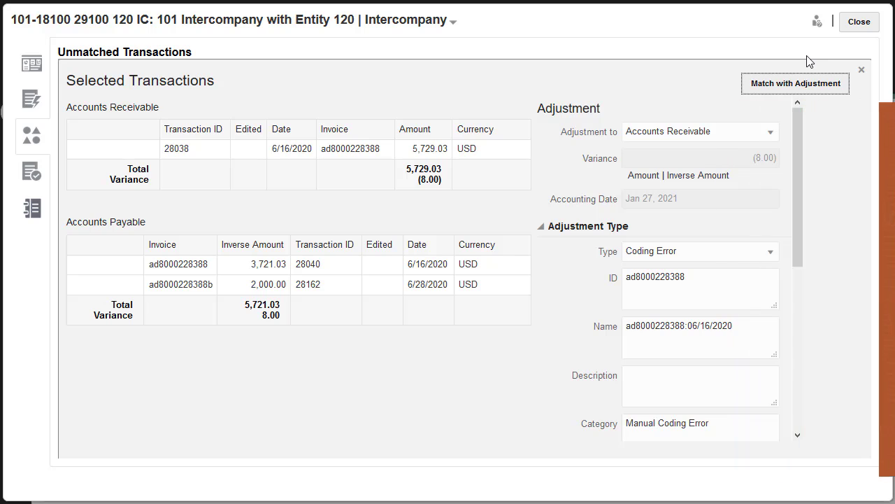
{"action": "left_click", "coordinate": [774, 142]}
{"action": "left_click", "coordinate": [773, 135]}
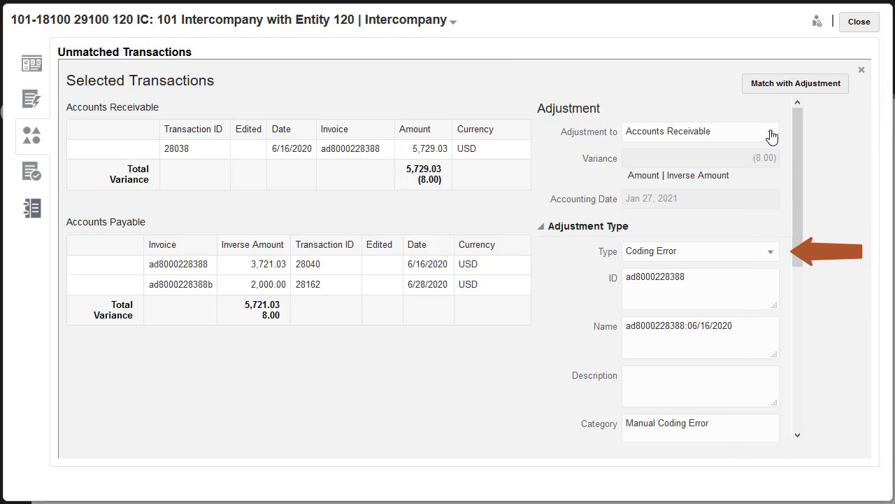
{"action": "left_click", "coordinate": [771, 251]}
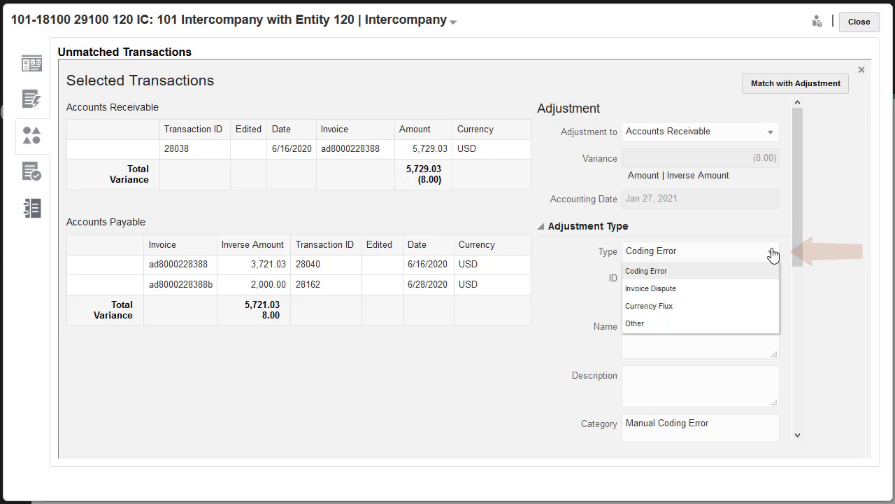
{"action": "left_click", "coordinate": [772, 253]}
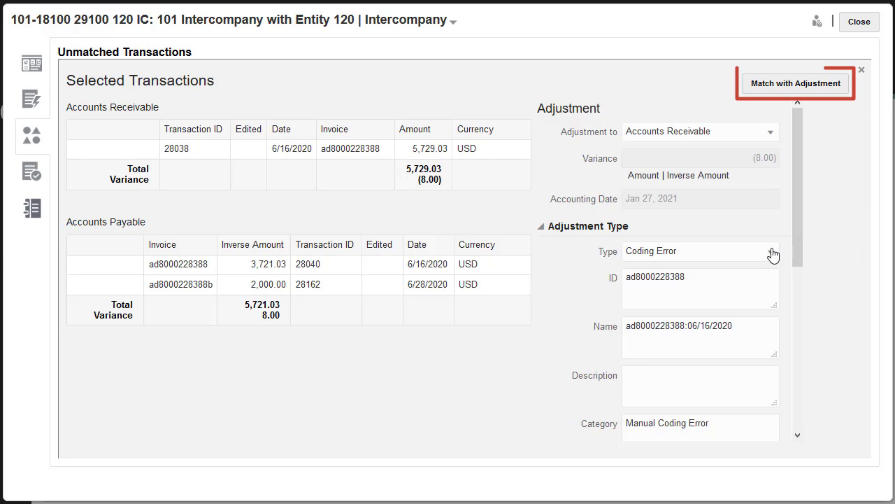
{"action": "left_click", "coordinate": [796, 83]}
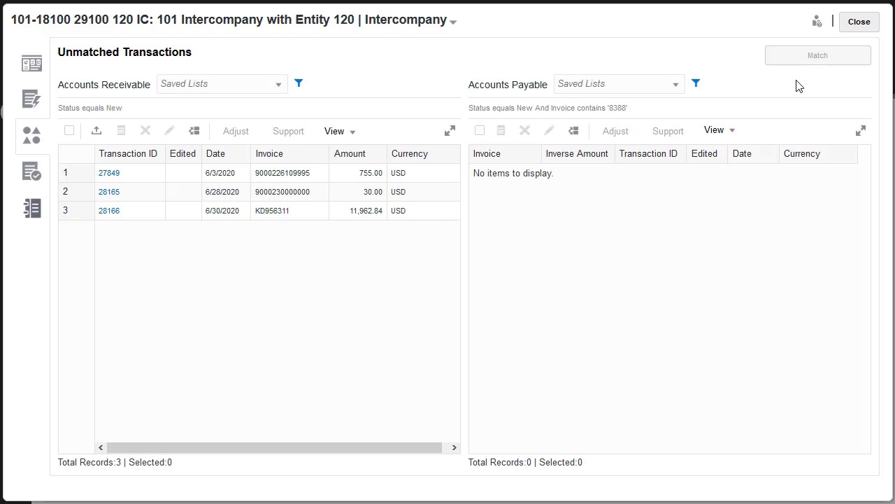
Step: Delete the Invoice contains 8388 condition from the Accounts Payable filter and apply the change
{"action": "left_click", "coordinate": [607, 110]}
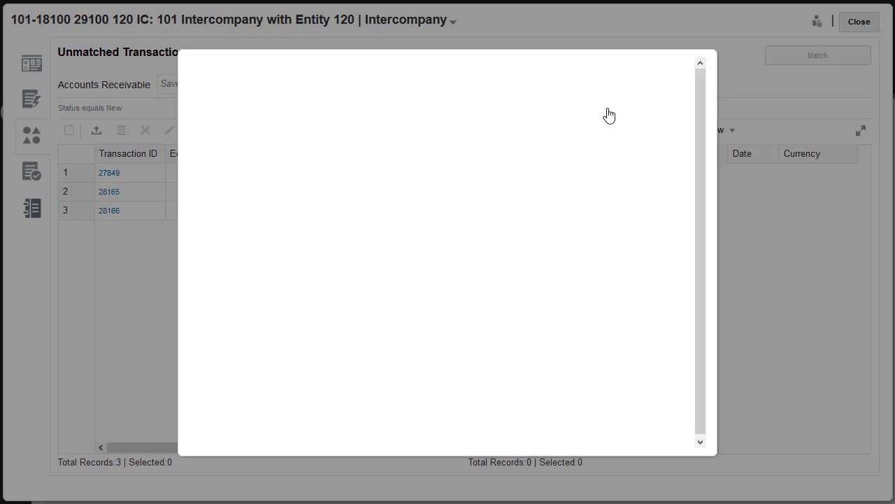
{"action": "left_click", "coordinate": [306, 144]}
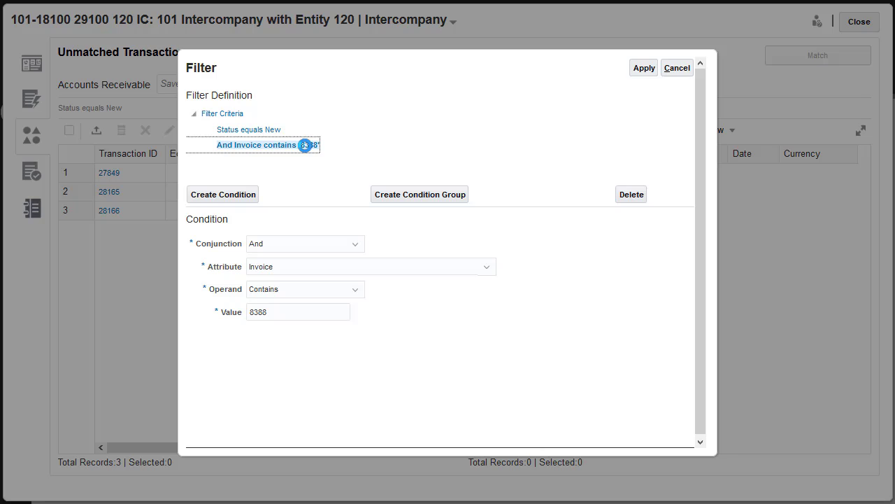
{"action": "left_click", "coordinate": [632, 194]}
{"action": "left_click", "coordinate": [644, 69]}
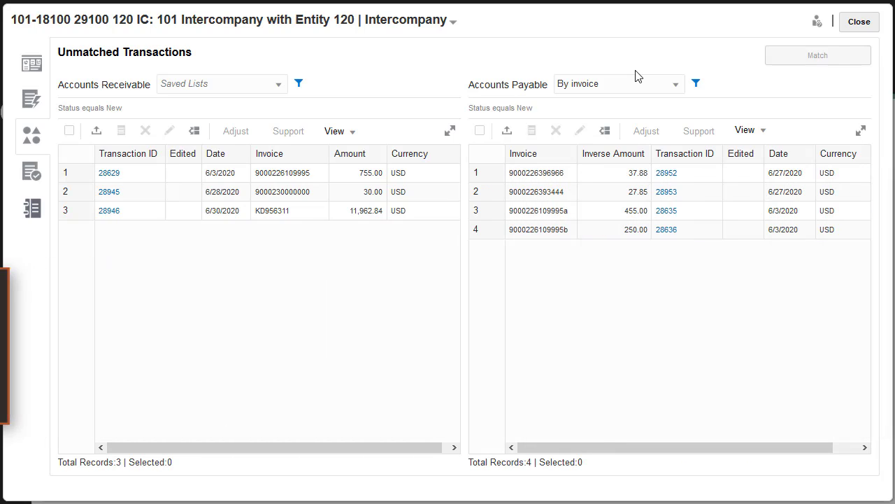
{"action": "left_click", "coordinate": [604, 218]}
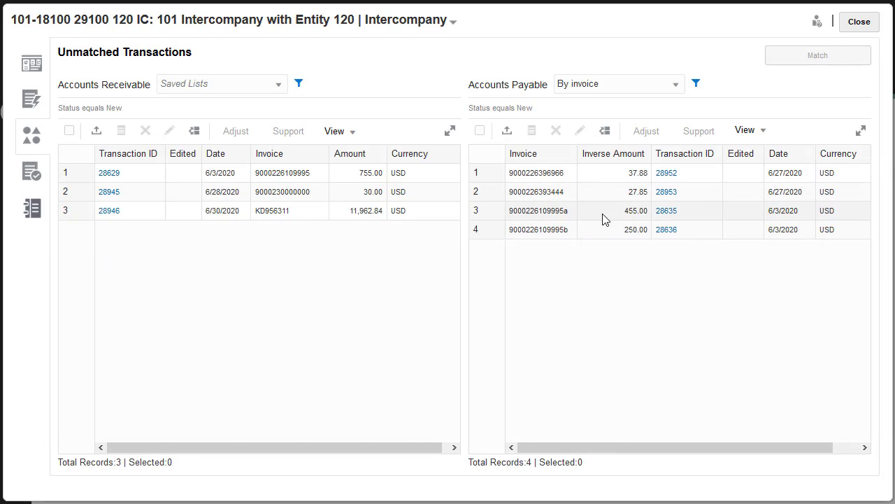
{"action": "left_click", "coordinate": [604, 231], "text": "ctrl"}
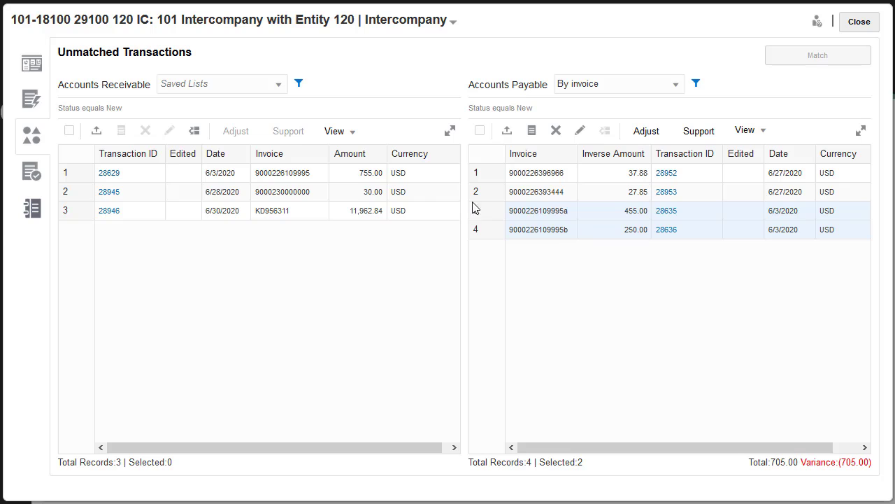
{"action": "left_click", "coordinate": [353, 181]}
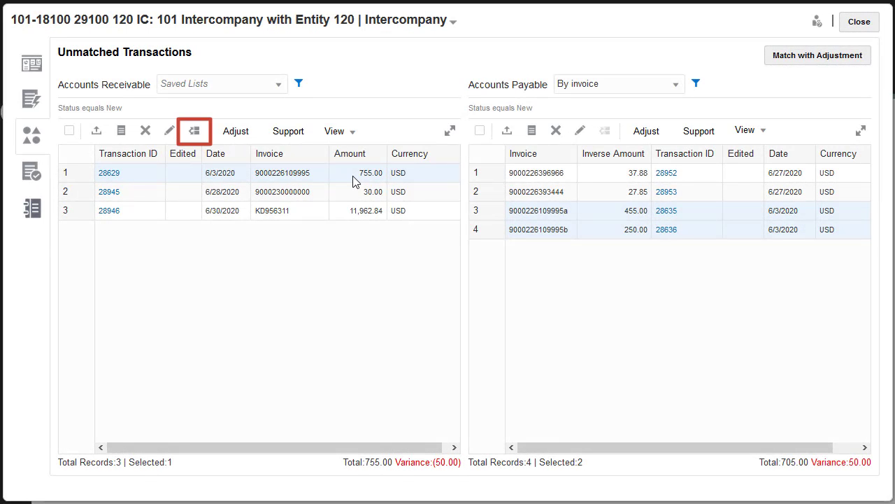
{"action": "left_click", "coordinate": [194, 133]}
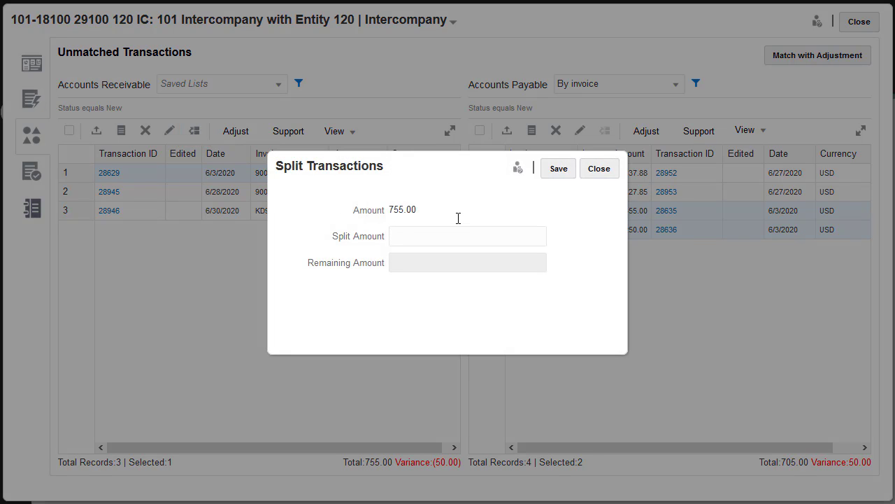
{"action": "left_click", "coordinate": [559, 171]}
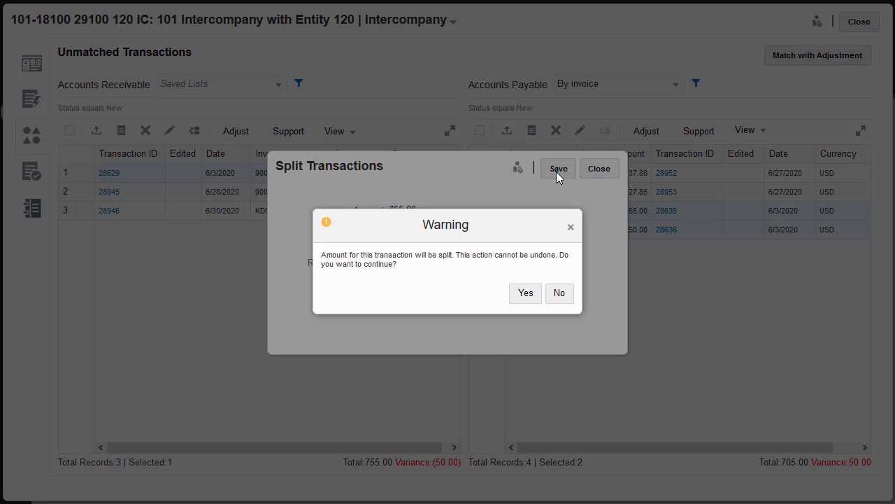
{"action": "left_click", "coordinate": [525, 295]}
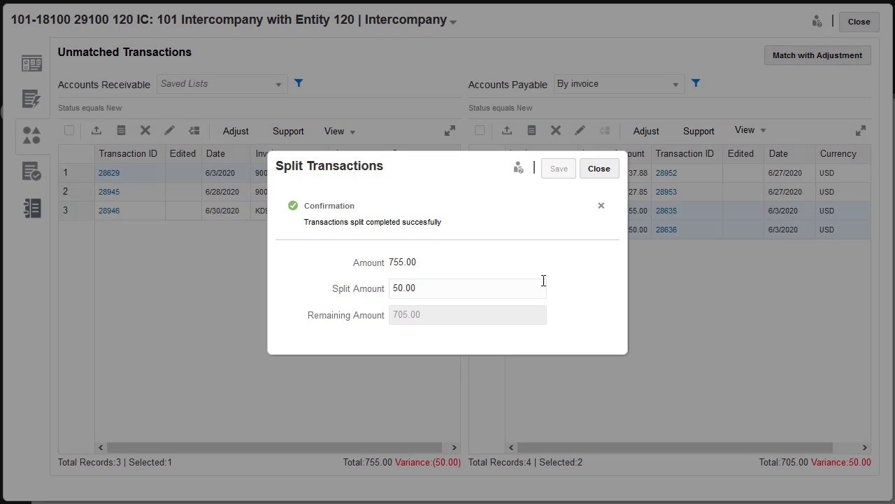
{"action": "left_click", "coordinate": [598, 170]}
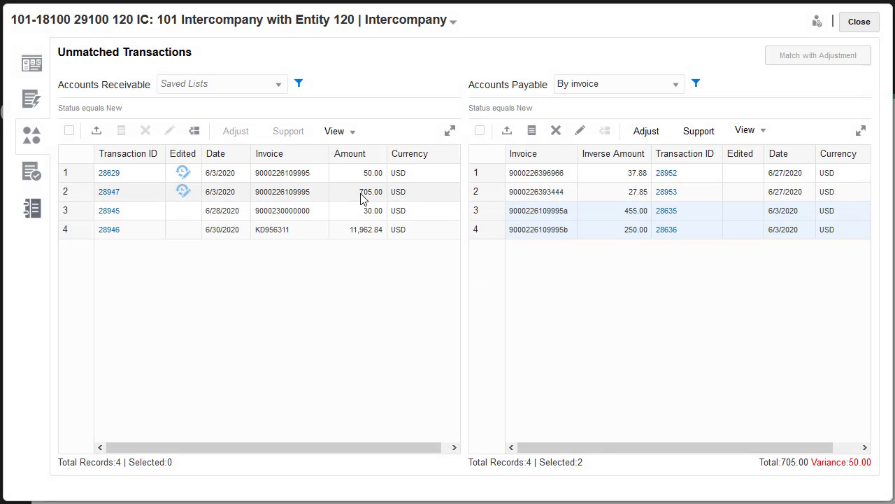
{"action": "left_click", "coordinate": [357, 195]}
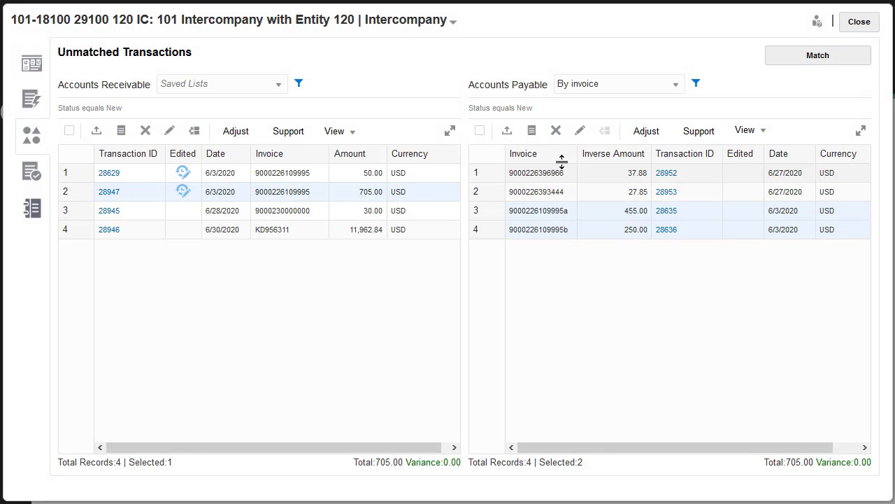
{"action": "left_click", "coordinate": [808, 63]}
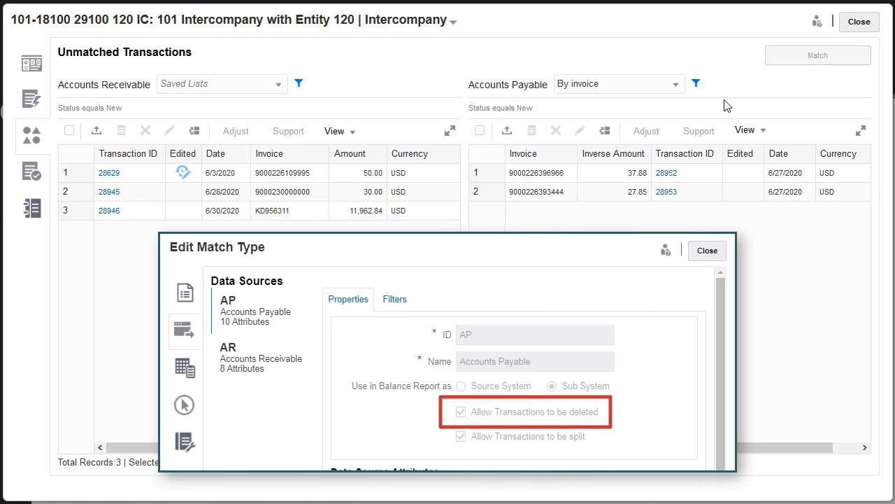
{"action": "left_click", "coordinate": [561, 197]}
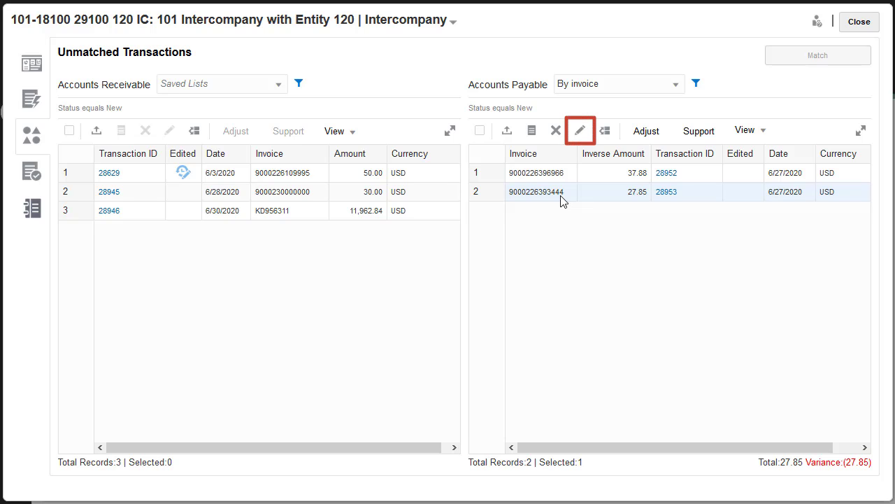
{"action": "left_click", "coordinate": [581, 134]}
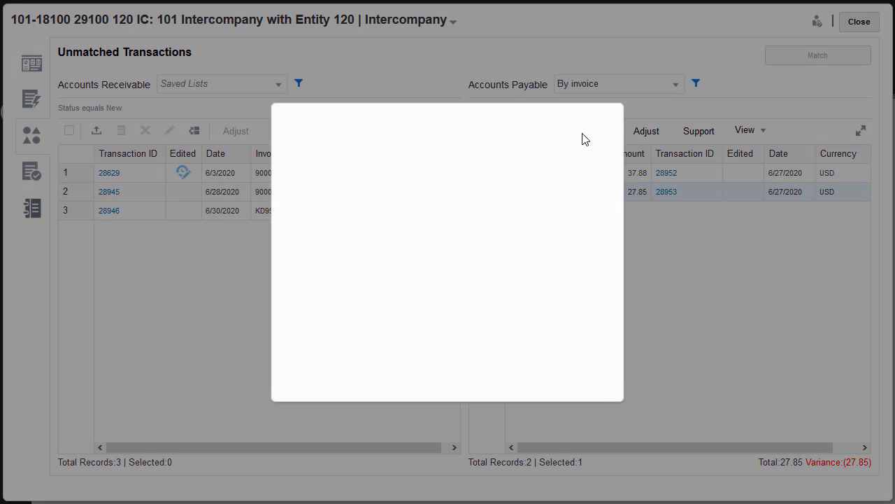
{"action": "left_click", "coordinate": [537, 161]}
{"action": "left_click", "coordinate": [524, 198]}
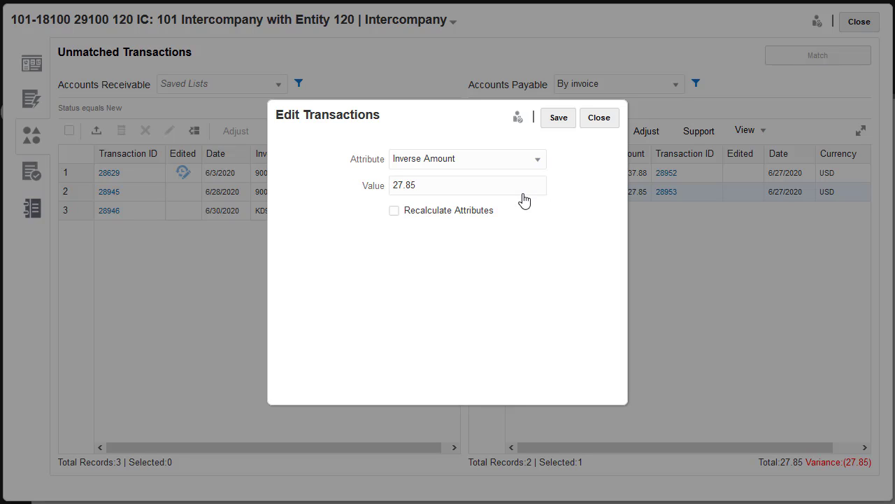
{"action": "left_click_drag", "start_coordinate": [417, 184], "coordinate": [371, 175]}
{"action": "type", "text": "25"}
{"action": "left_click", "coordinate": [557, 120]}
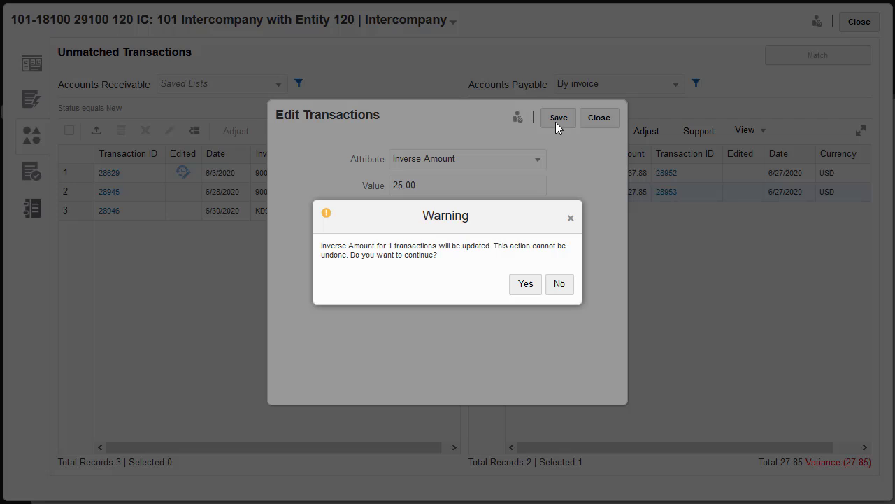
{"action": "left_click", "coordinate": [526, 282]}
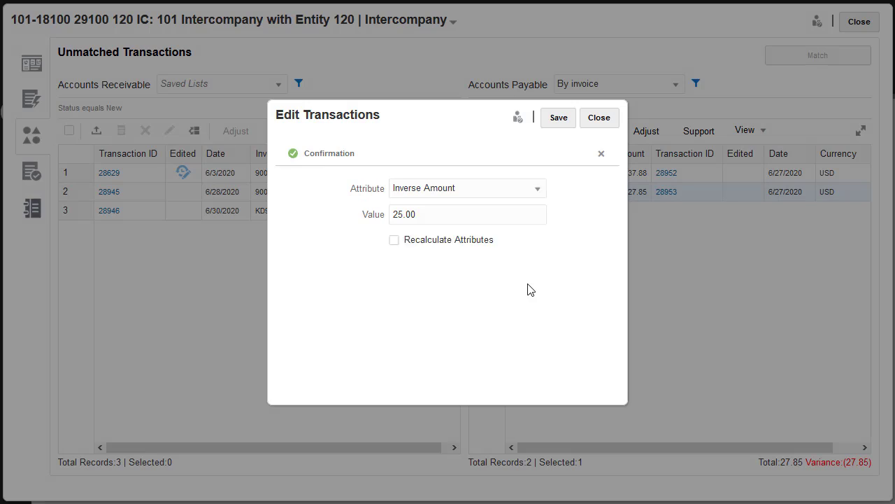
{"action": "left_click", "coordinate": [590, 120]}
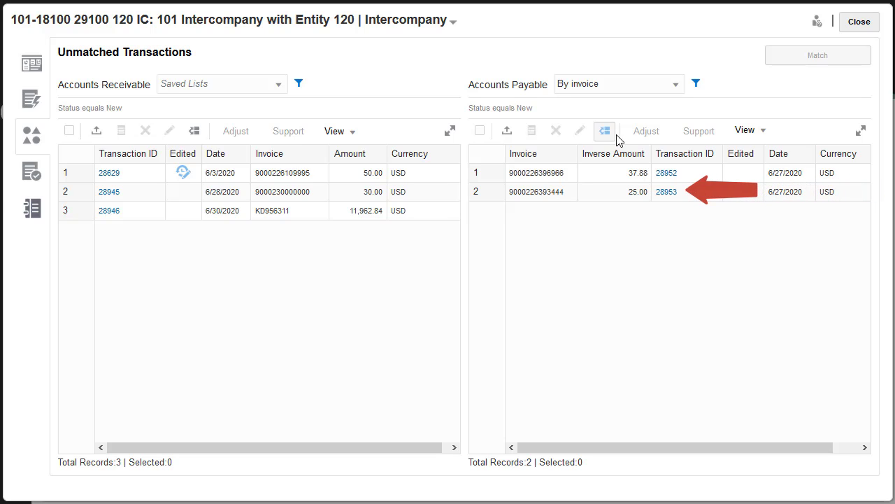
{"action": "left_click", "coordinate": [667, 190]}
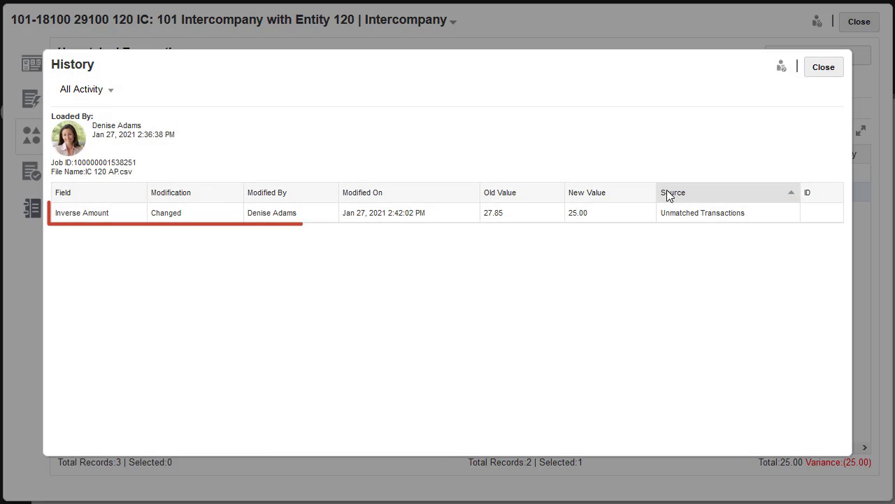
{"action": "left_click", "coordinate": [823, 68]}
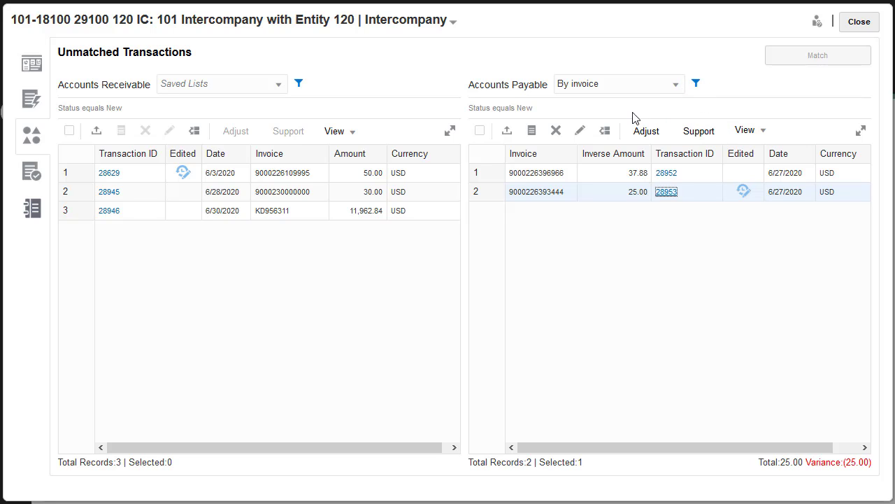
{"action": "left_click", "coordinate": [324, 193]}
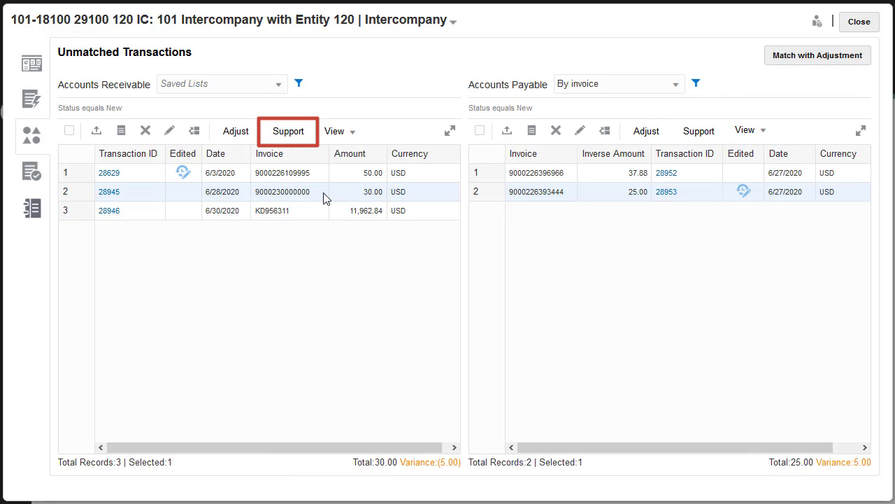
{"action": "left_click", "coordinate": [290, 134]}
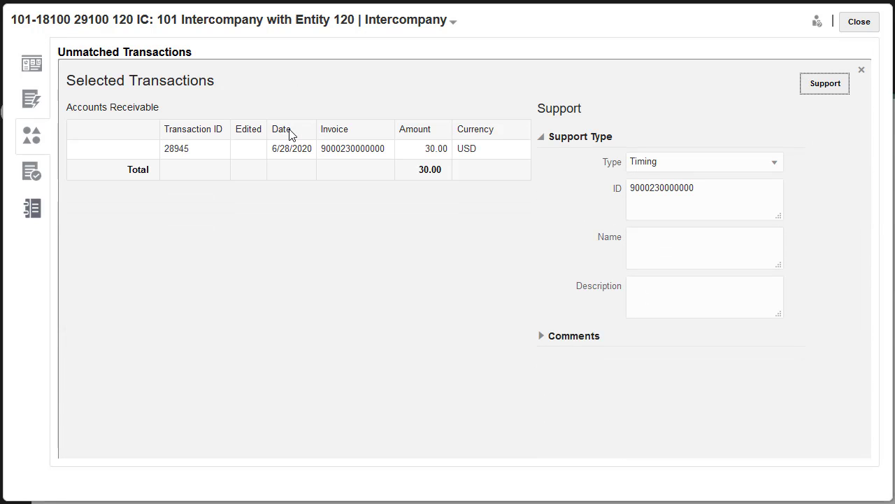
{"action": "left_click", "coordinate": [775, 165]}
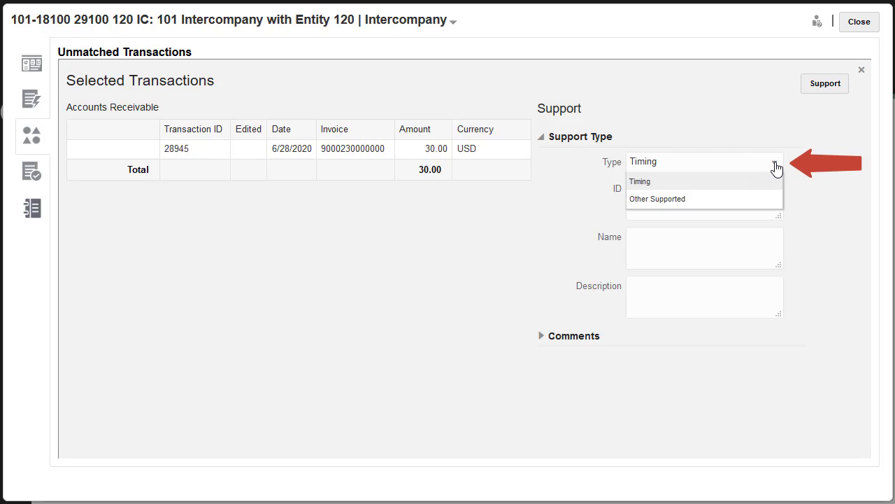
{"action": "left_click", "coordinate": [775, 165]}
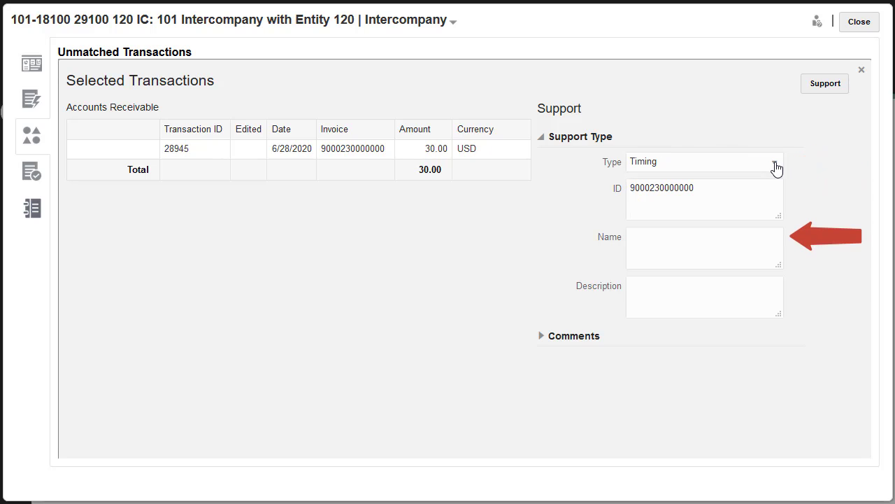
{"action": "left_click", "coordinate": [693, 290]}
{"action": "type", "text": "Data load i"}
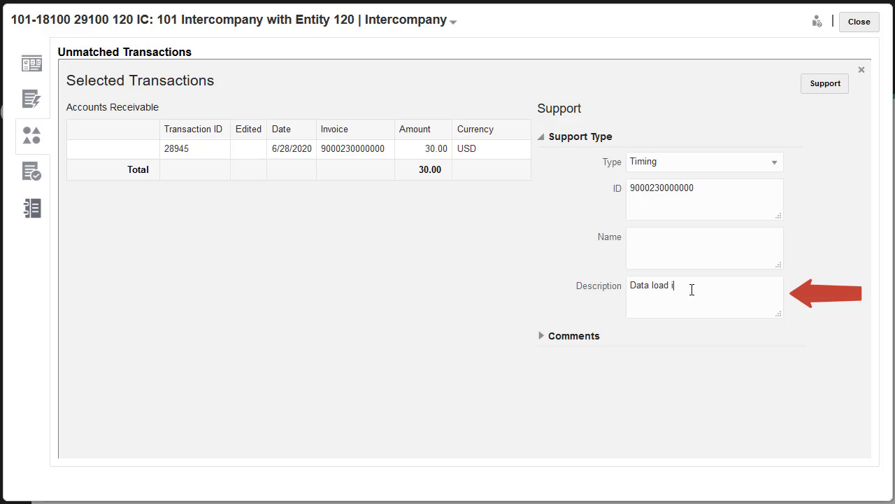
{"action": "type", "text": "ssue"}
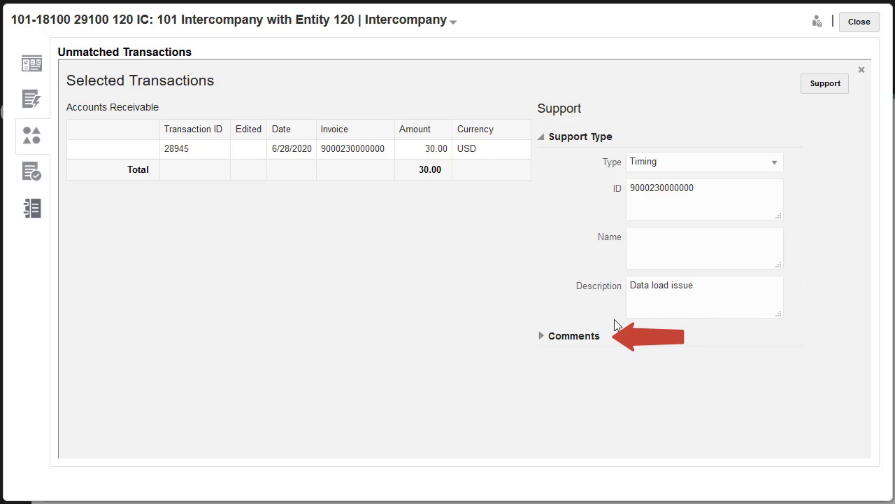
Step: Add the comment "AP transaction load for this intercompany partner has been delayed." and submit the support for the invoice
{"action": "left_click", "coordinate": [542, 337]}
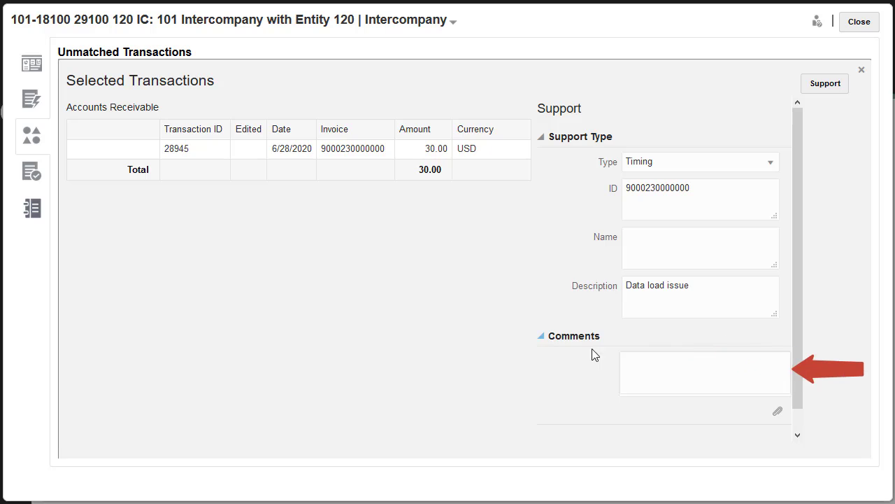
{"action": "left_click", "coordinate": [637, 361]}
{"action": "type", "text": "AP transaction load for this intercompany partner has been delayed."}
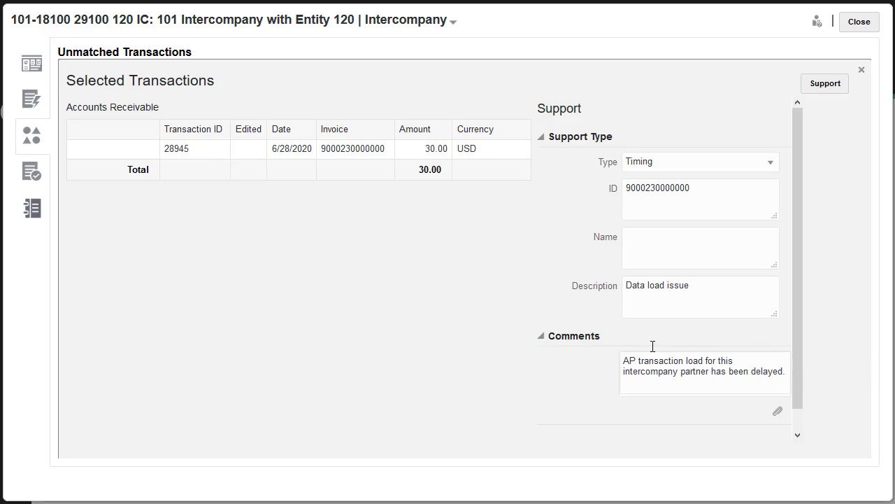
{"action": "left_click", "coordinate": [825, 84]}
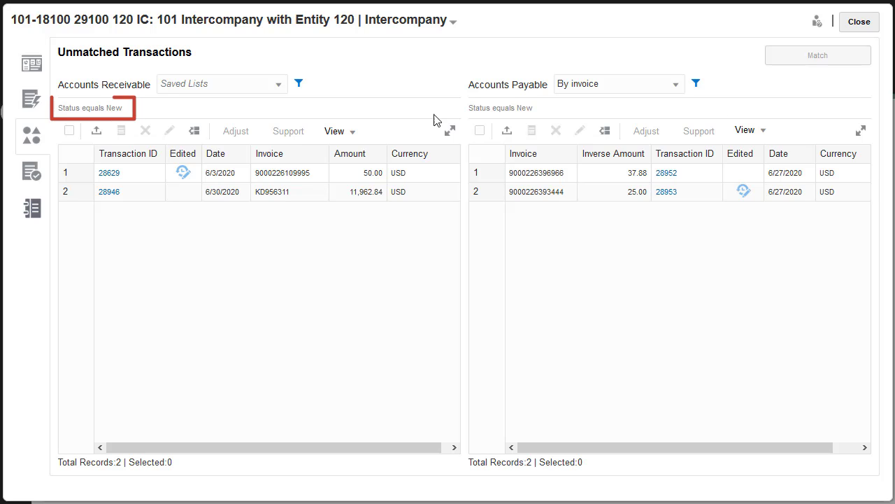
Step: Add Supported alongside New in the Status condition of the Accounts Receivable filter, and apply it
{"action": "left_click", "coordinate": [114, 111]}
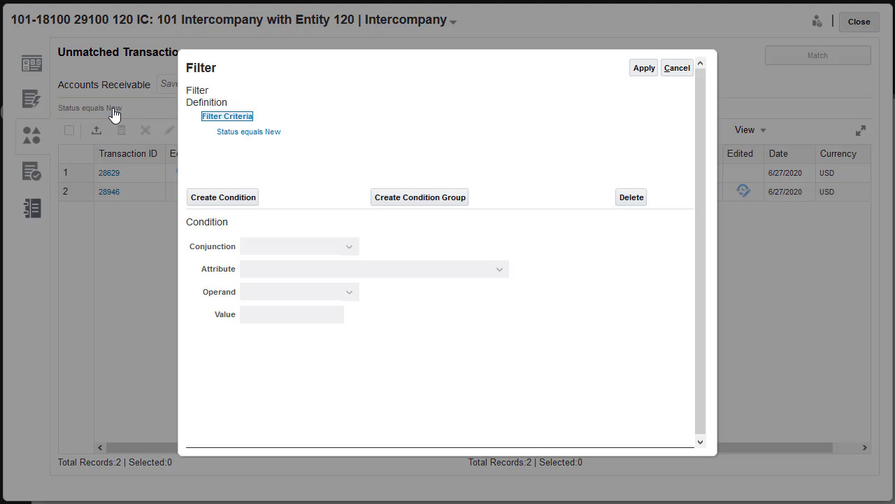
{"action": "left_click", "coordinate": [232, 129]}
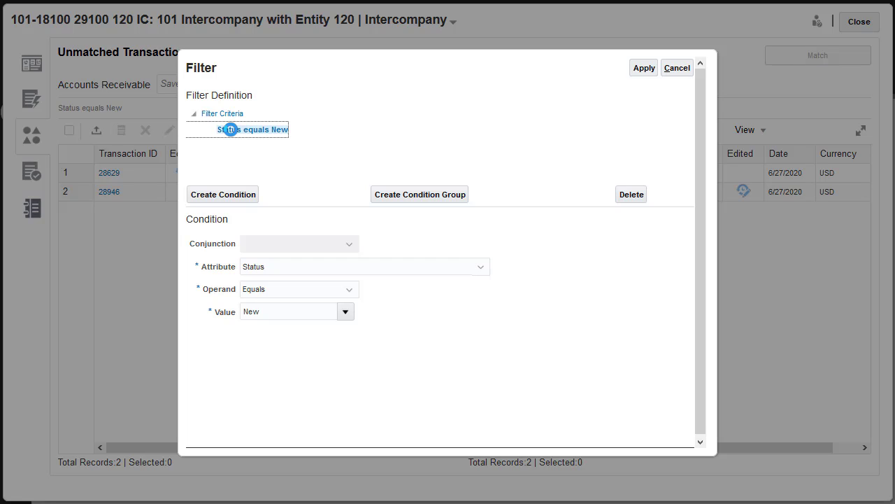
{"action": "left_click", "coordinate": [345, 312]}
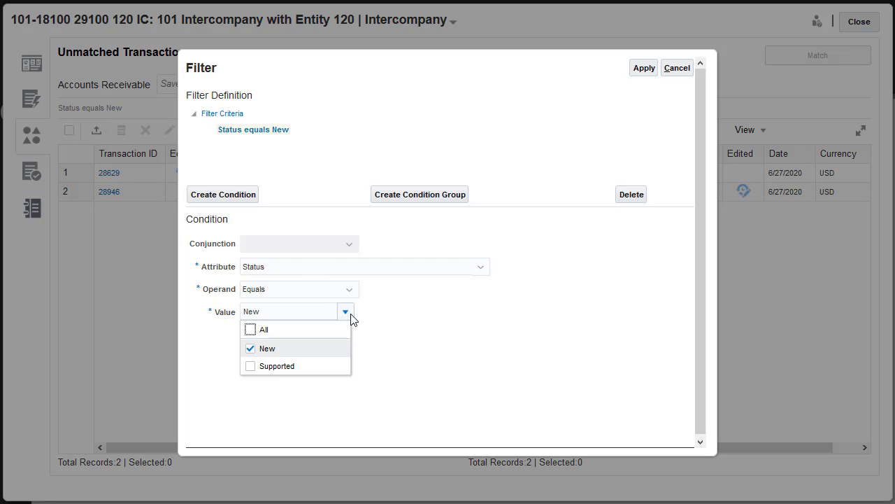
{"action": "left_click", "coordinate": [250, 366]}
{"action": "left_click", "coordinate": [647, 68]}
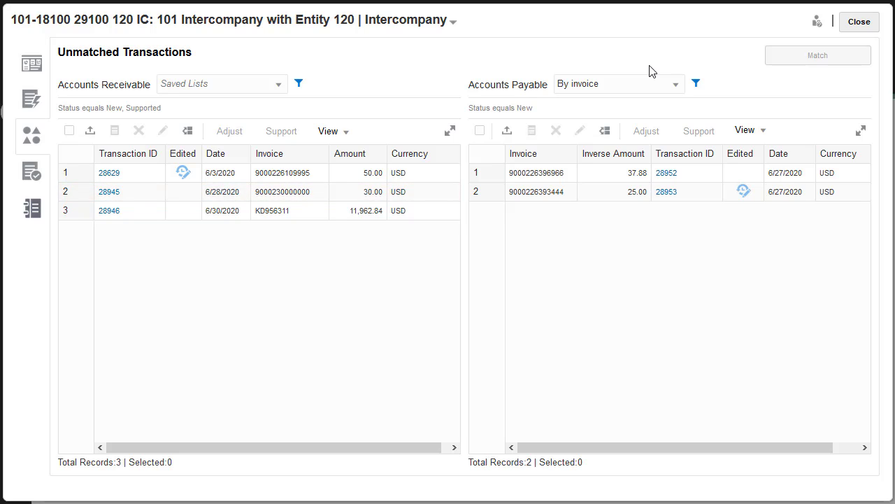
Step: Open the reconciliation's Overview to review unmatched transactions, open adjustments and balancing
{"action": "left_click", "coordinate": [32, 69]}
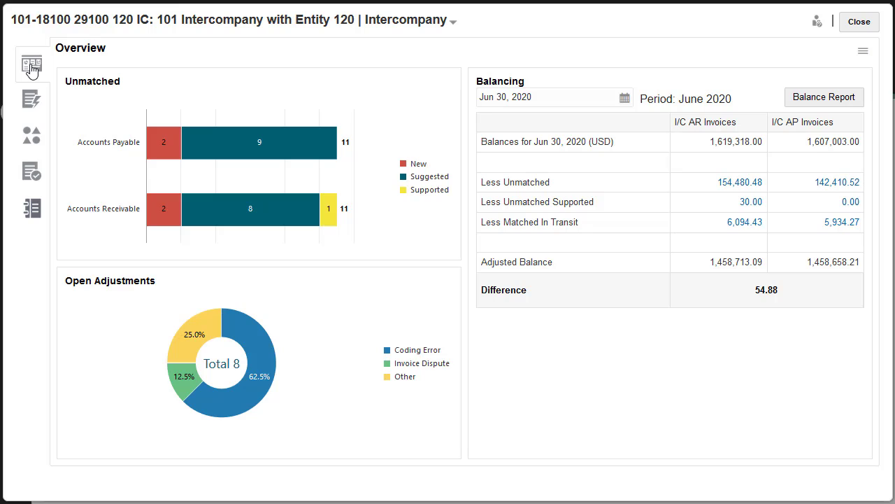